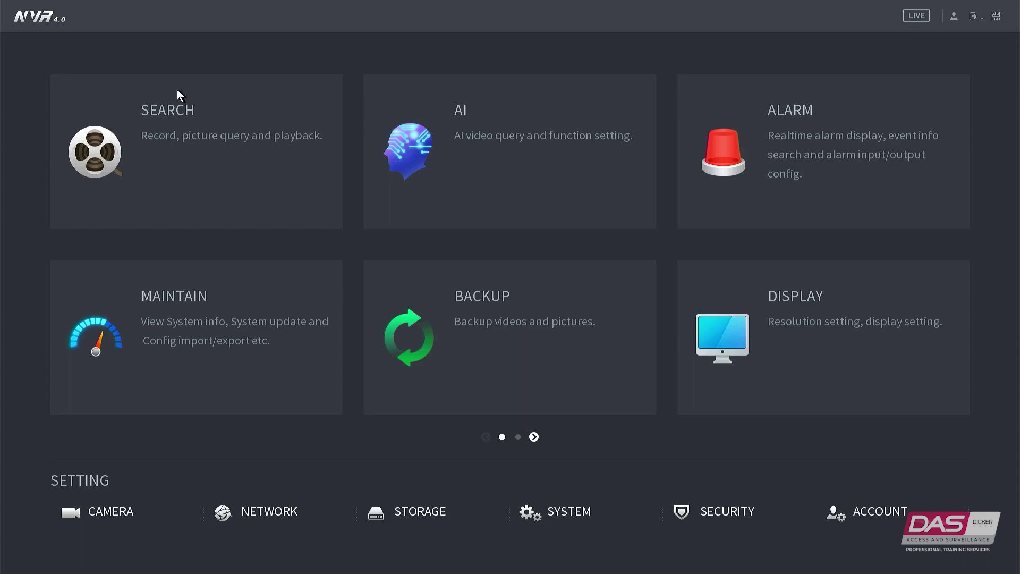
Show the camera Encode Audio/Video stream settings and switch the channel selection to channel 2.
left_click(119, 513)
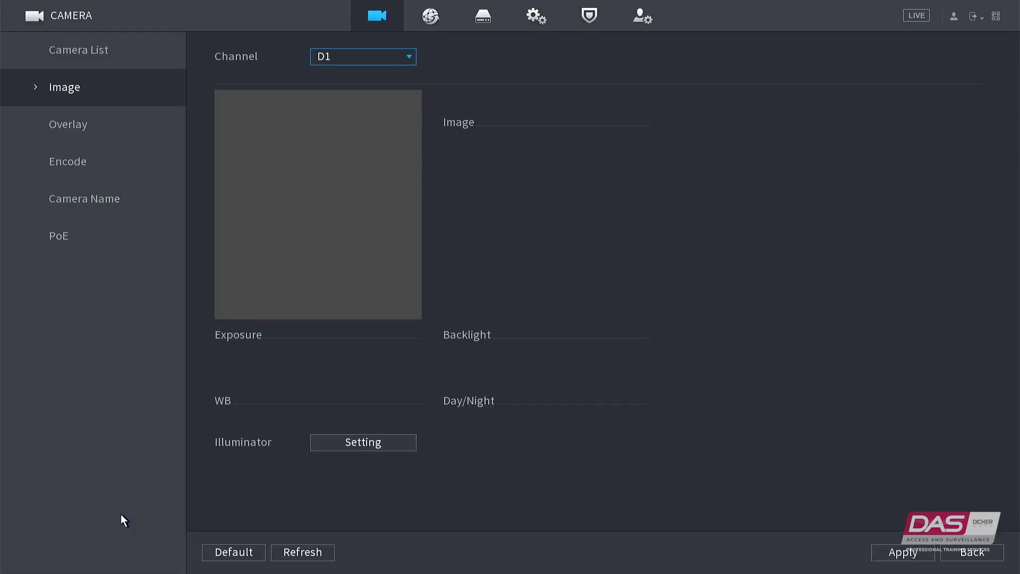
left_click(122, 155)
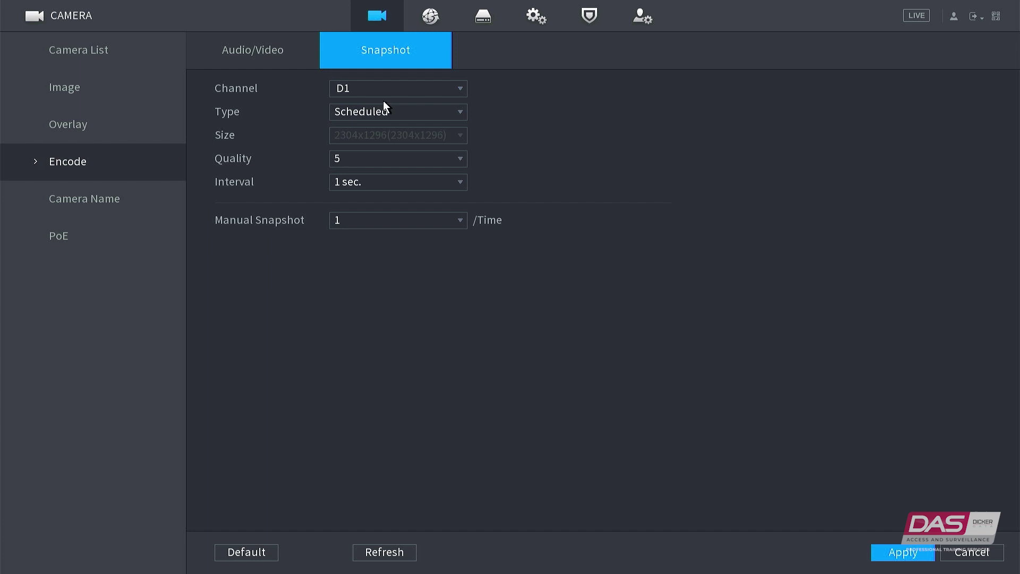
left_click(259, 61)
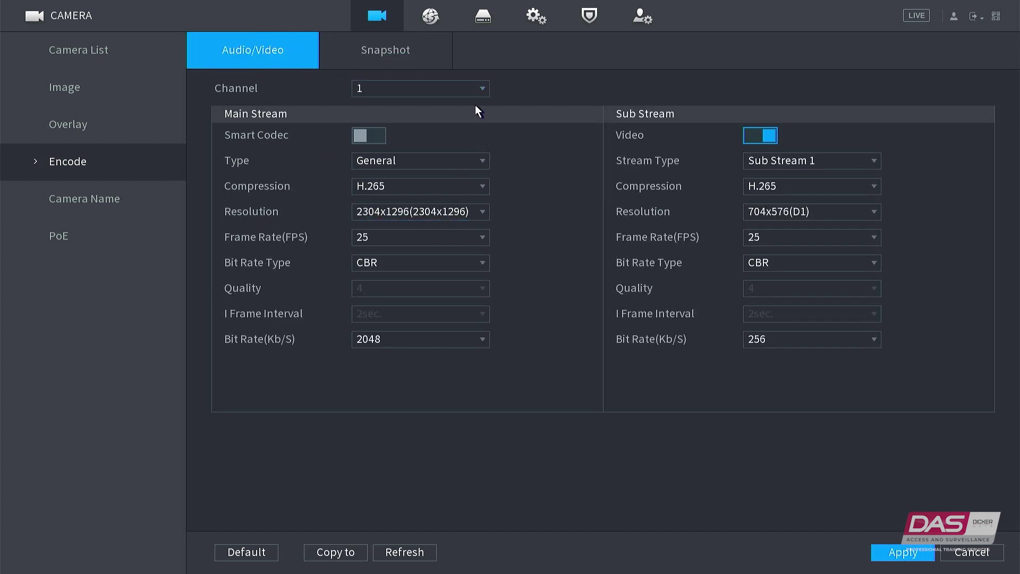
left_click(464, 88)
left_click(403, 109)
left_click(390, 88)
left_click(375, 105)
left_click(462, 160)
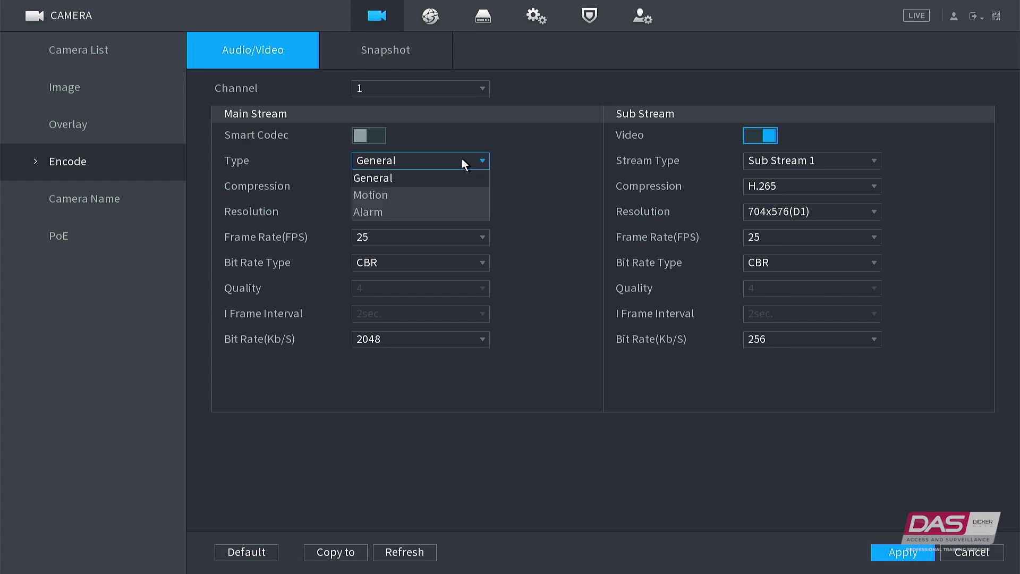
left_click(462, 160)
left_click(461, 160)
left_click(439, 194)
left_click(455, 162)
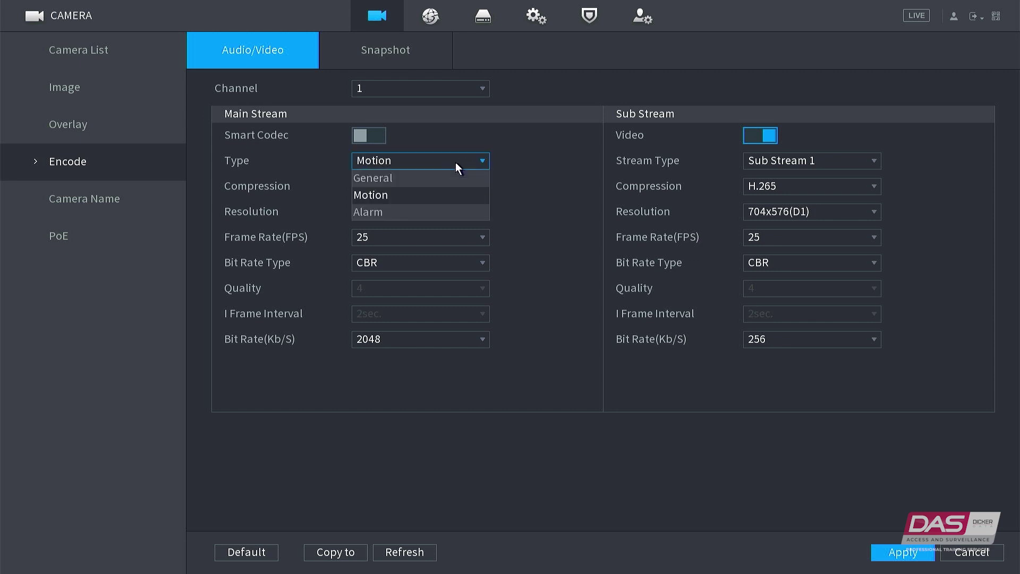
left_click(429, 205)
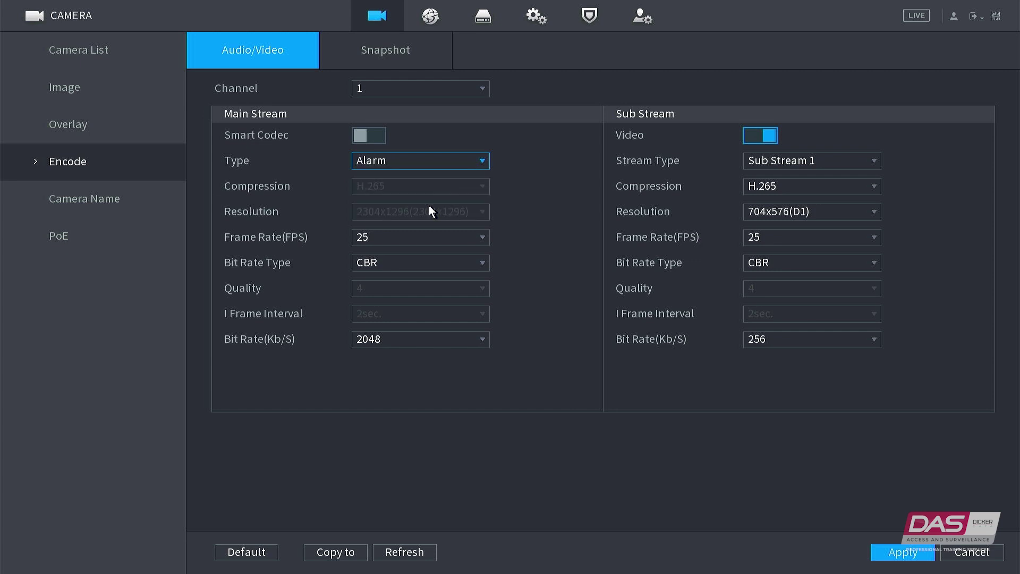
left_click(451, 162)
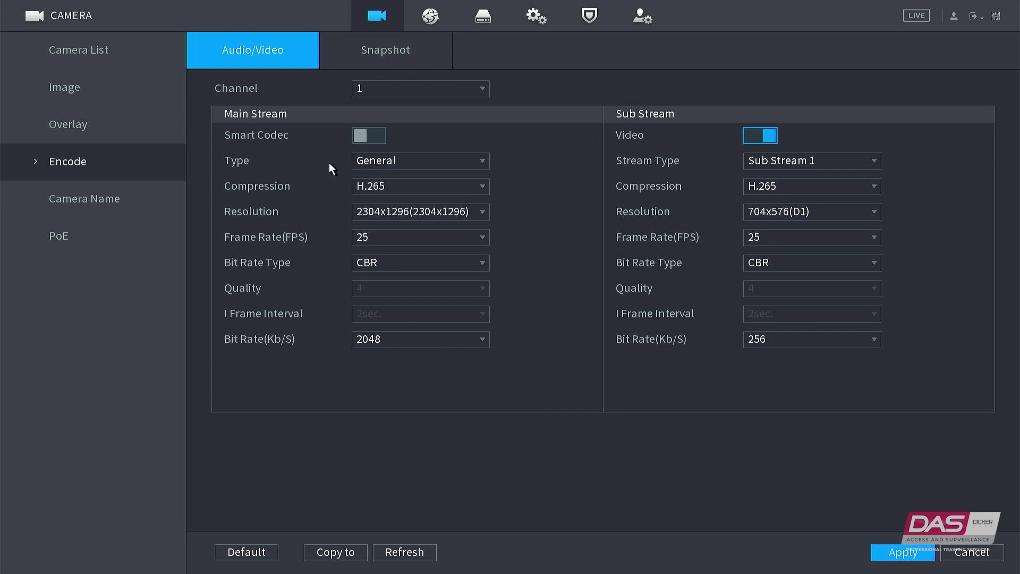
Confirm H.265 and 2304x1296 for the main stream, and choose 20 fps.
left_click(389, 186)
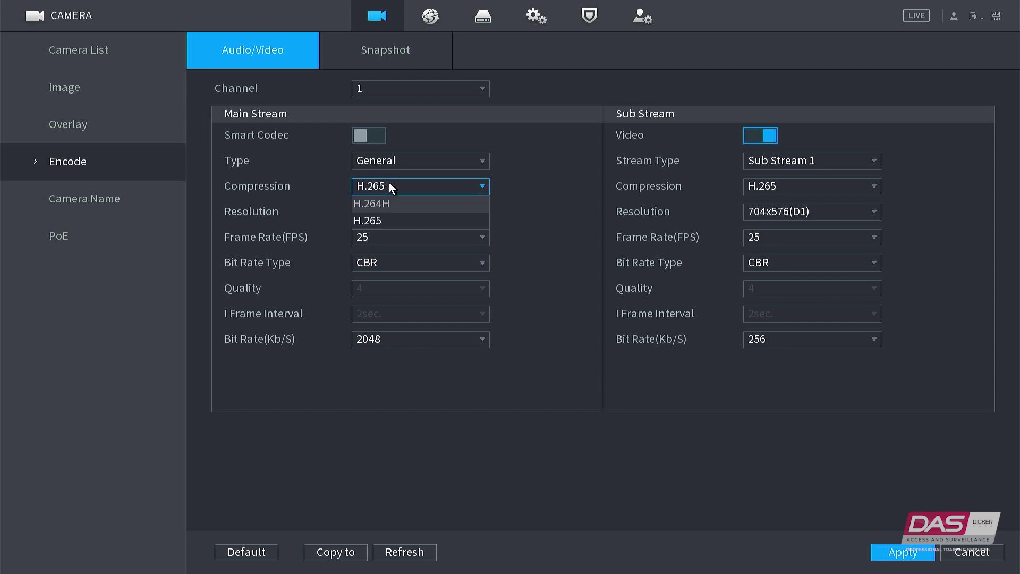
left_click(381, 216)
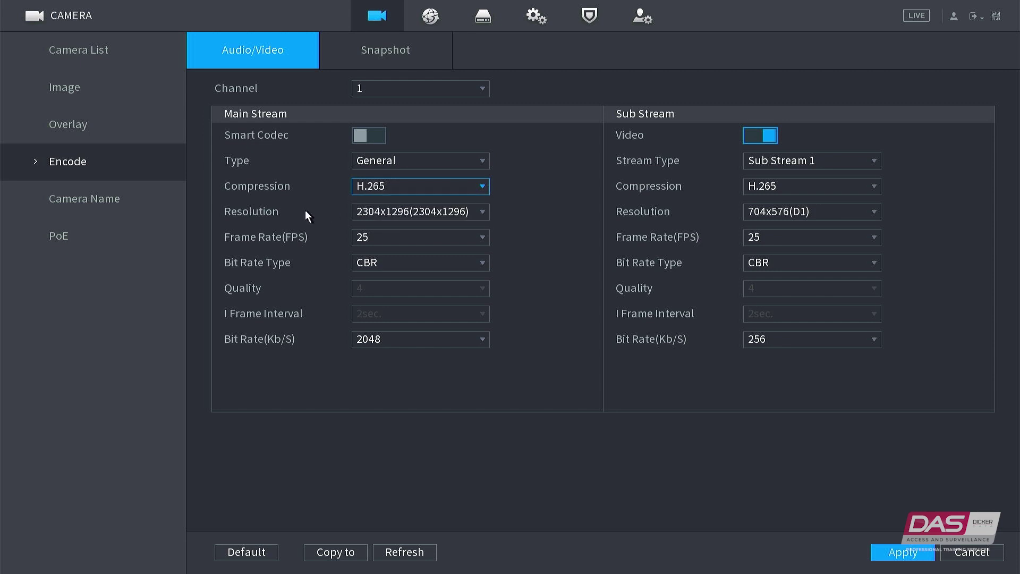
left_click(435, 212)
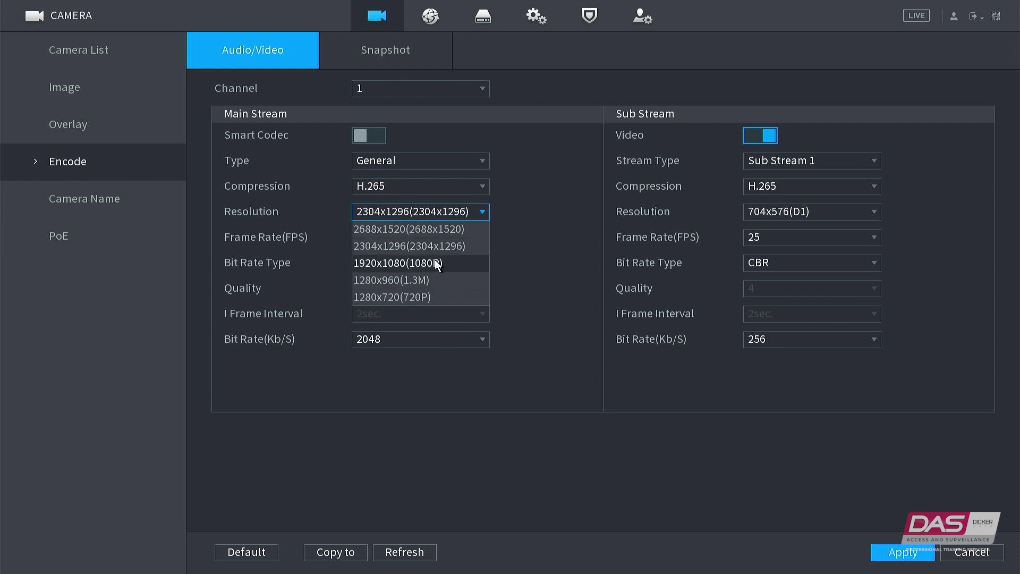
left_click(274, 201)
left_click(413, 239)
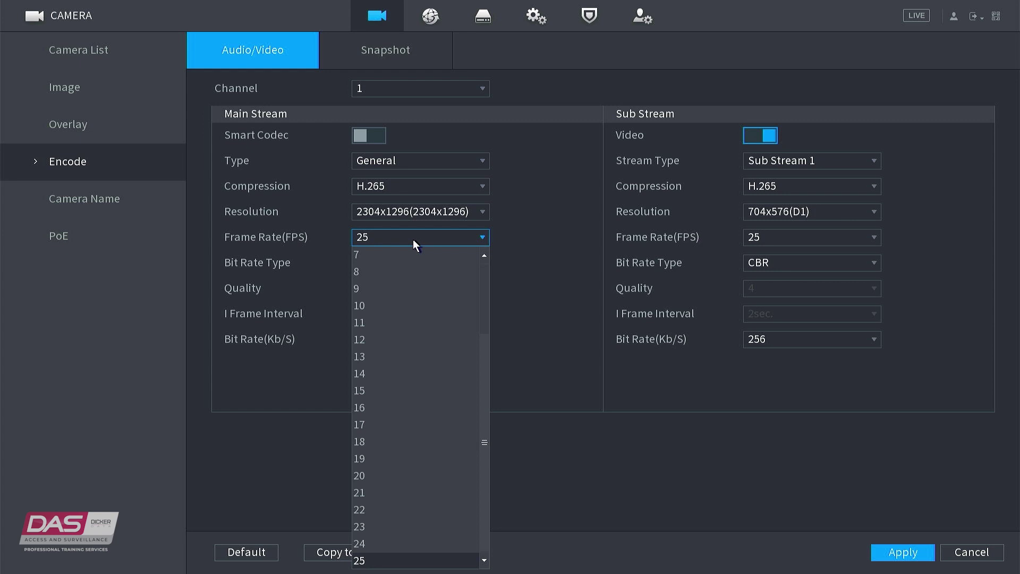
left_click(369, 477)
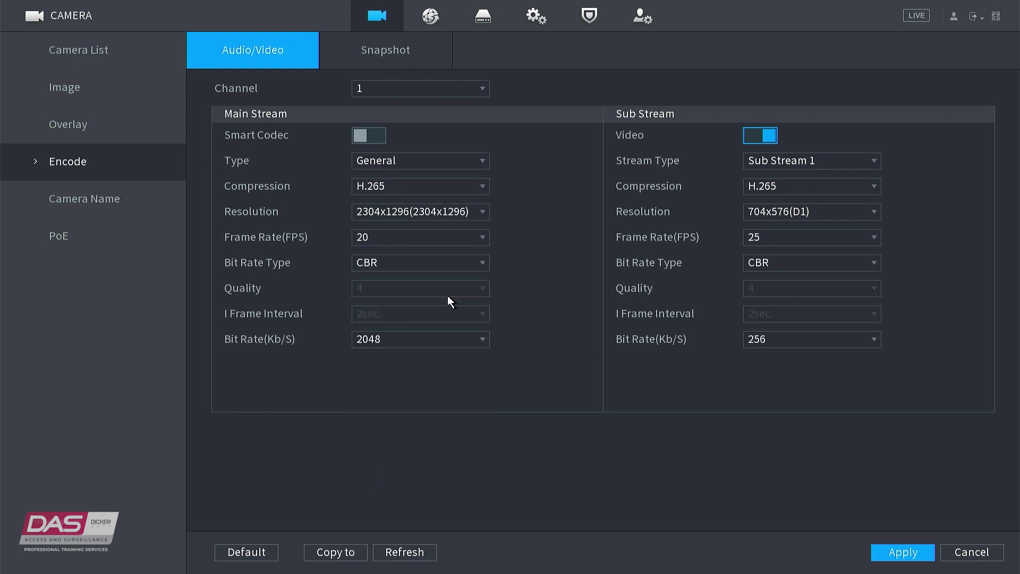
Set the main stream bit rate to 4096 Kb/s and leave sub stream at 704x576(D1).
left_click(421, 343)
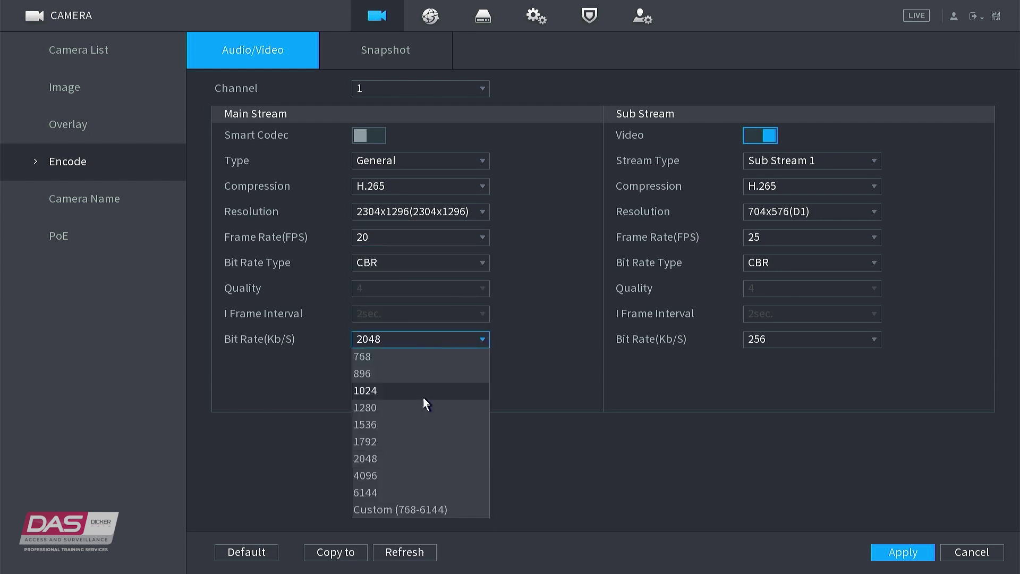
left_click(422, 483)
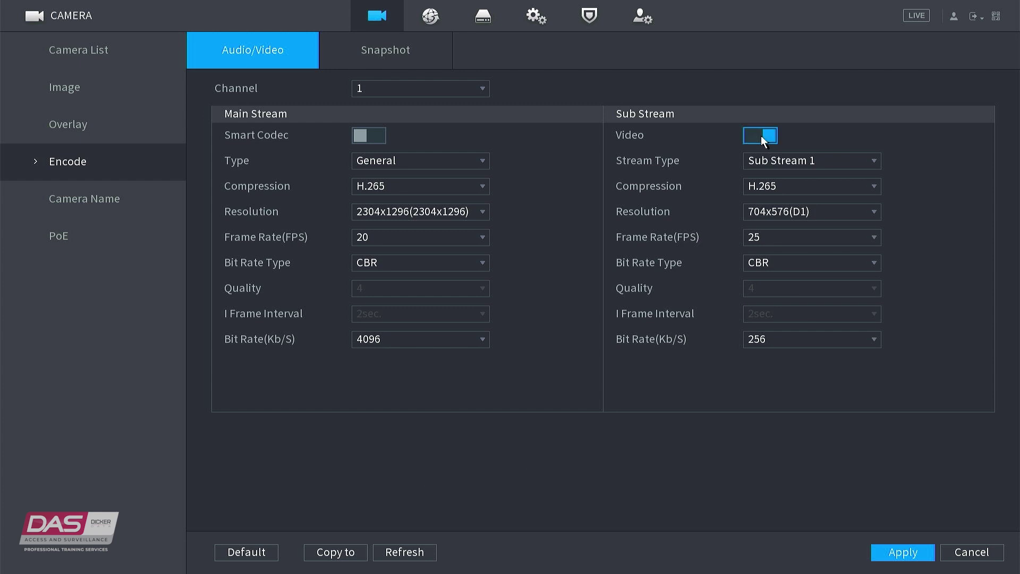
left_click(826, 211)
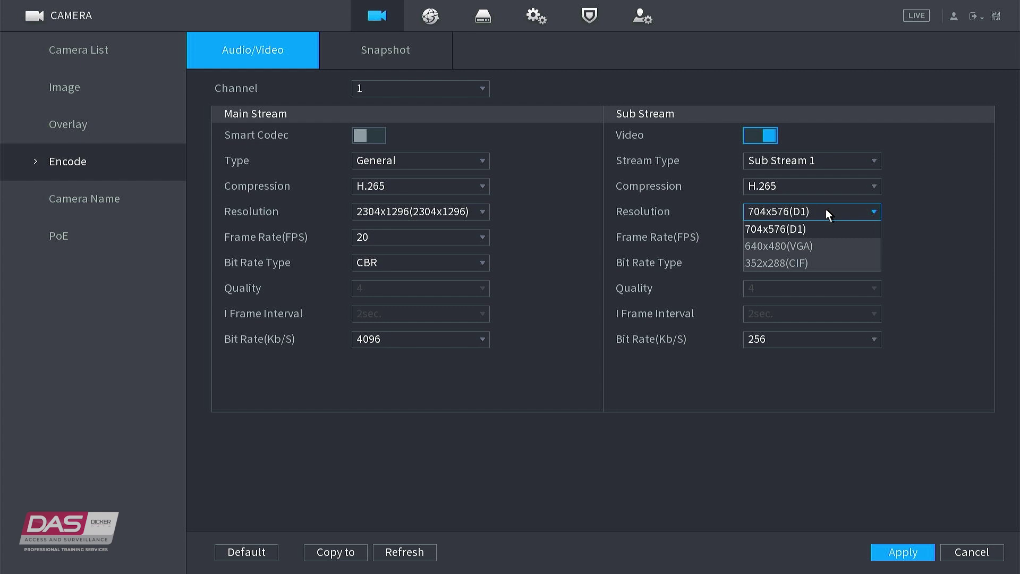
left_click(826, 211)
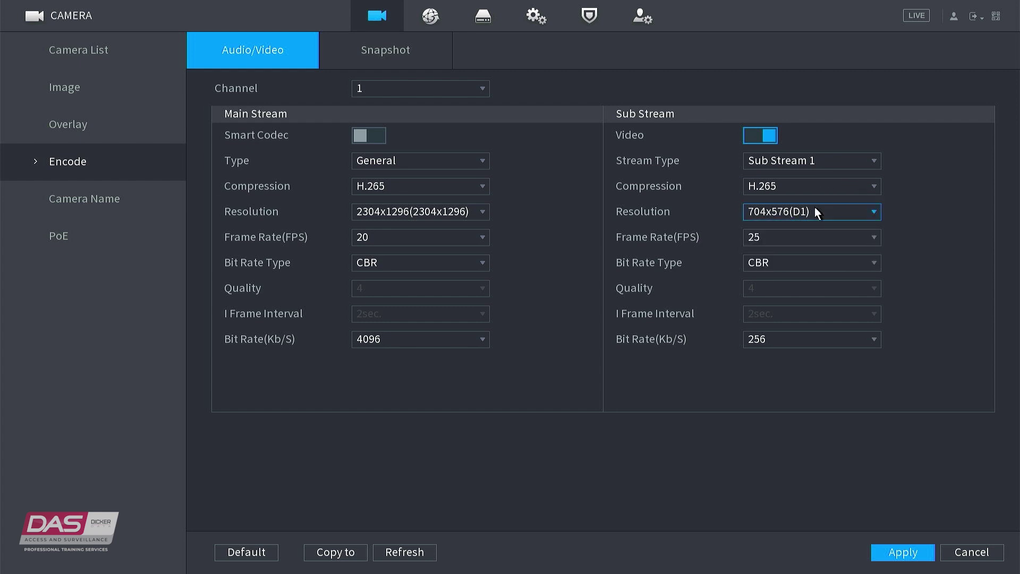